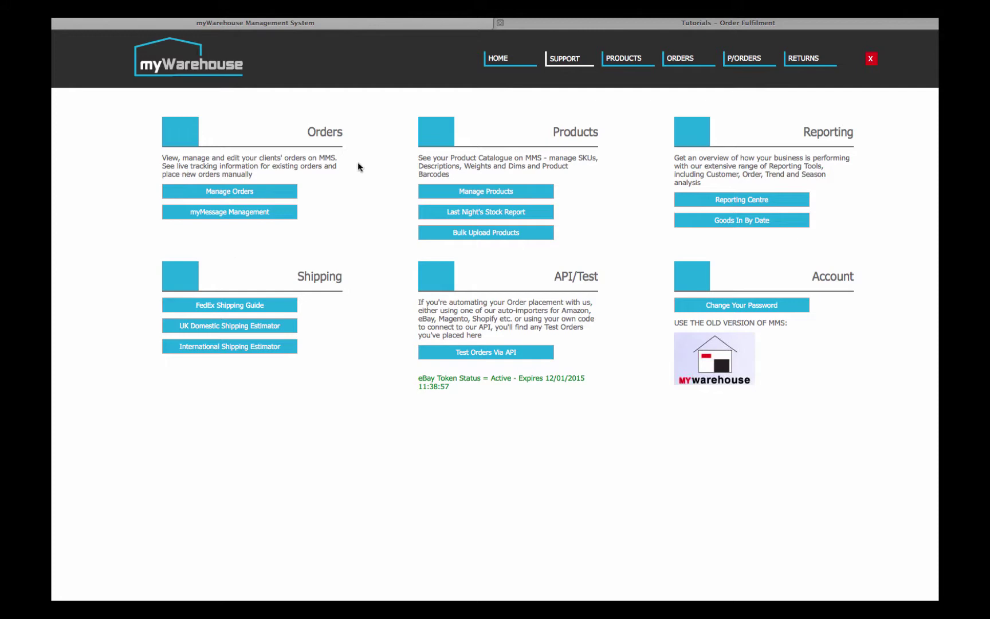
- Open the full Orders list from Manage Orders
left_click_drag(308, 131, 336, 132)
left_click(337, 132)
left_click(229, 192)
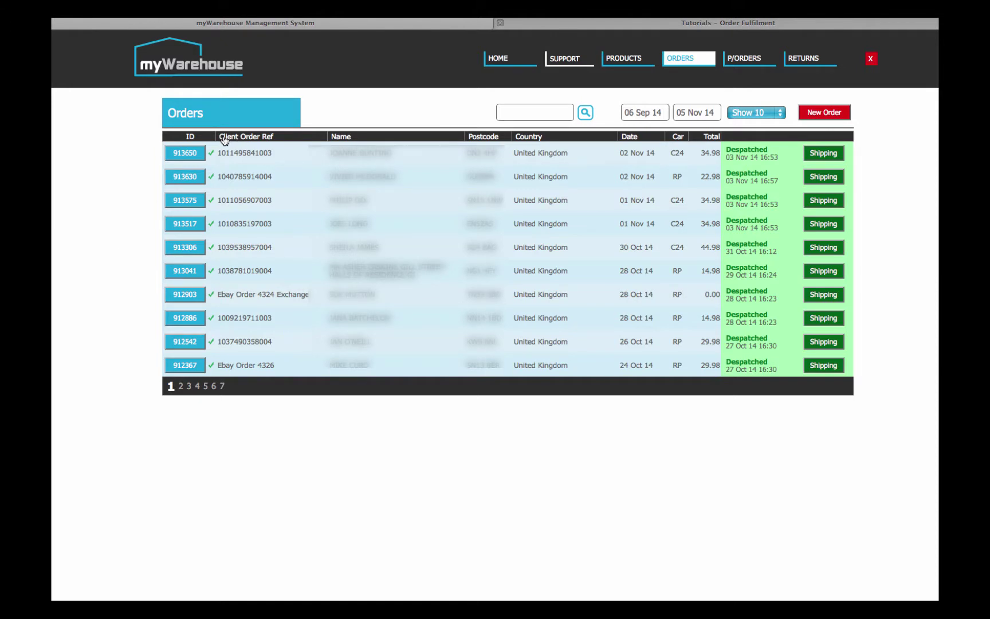
- Open order 913650's details and inspect its product code CMJ299R2J7036
left_click(185, 153)
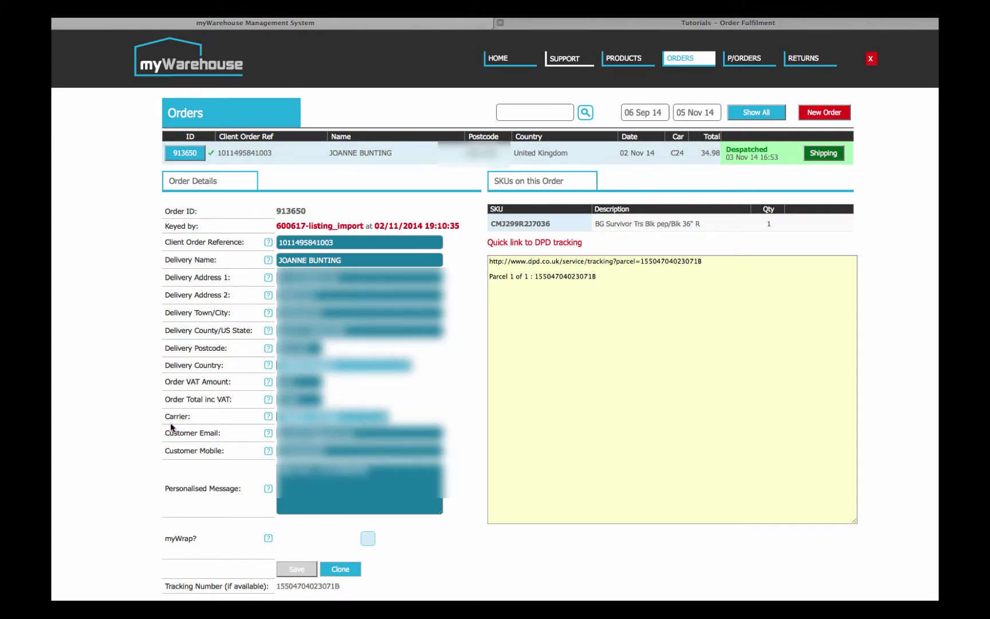
left_click_drag(491, 223, 559, 228)
left_click(560, 228)
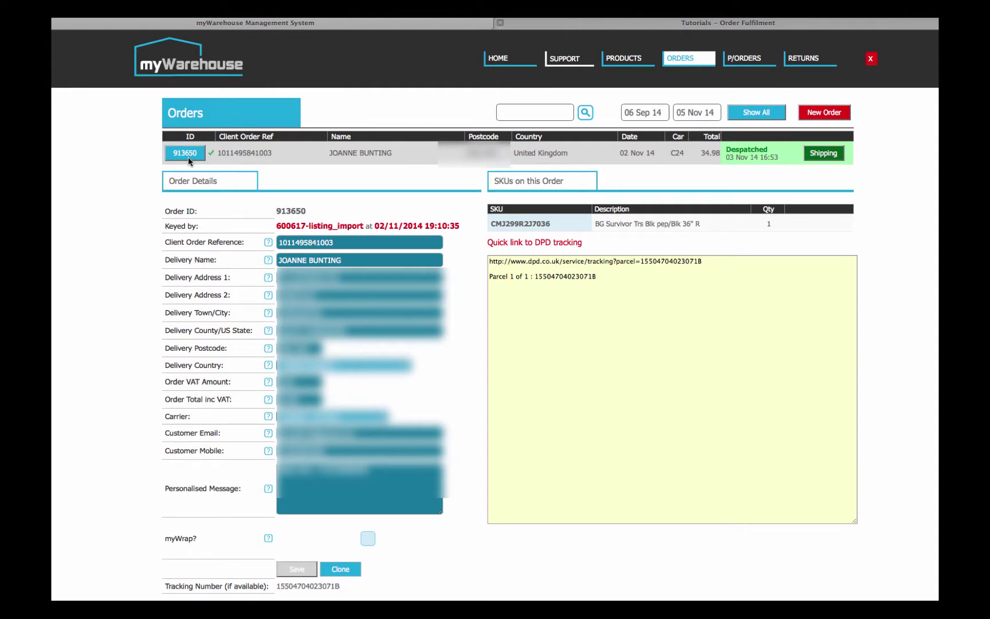
left_click(701, 58)
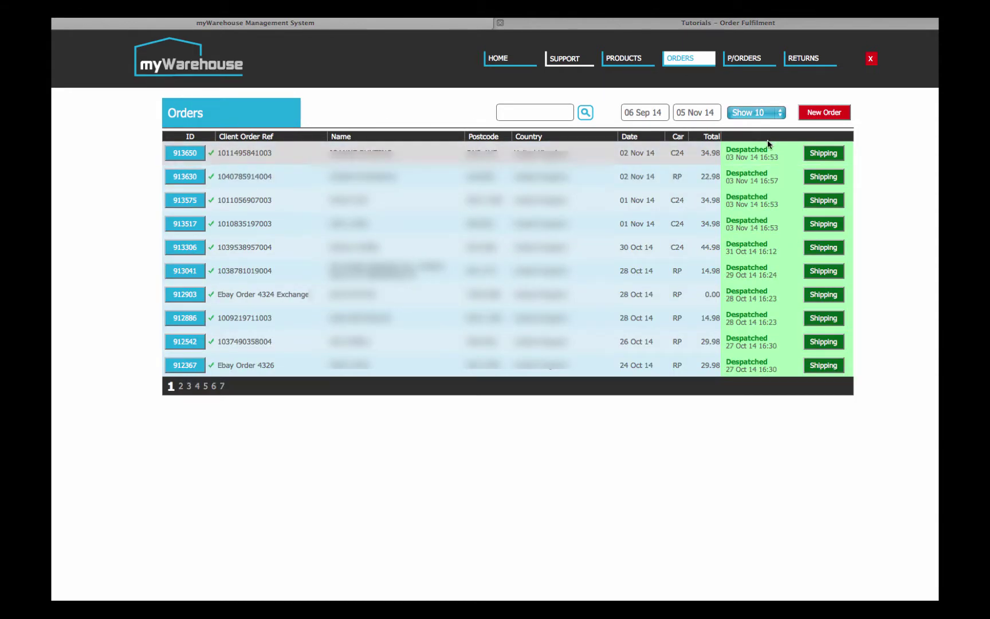
left_click(831, 117)
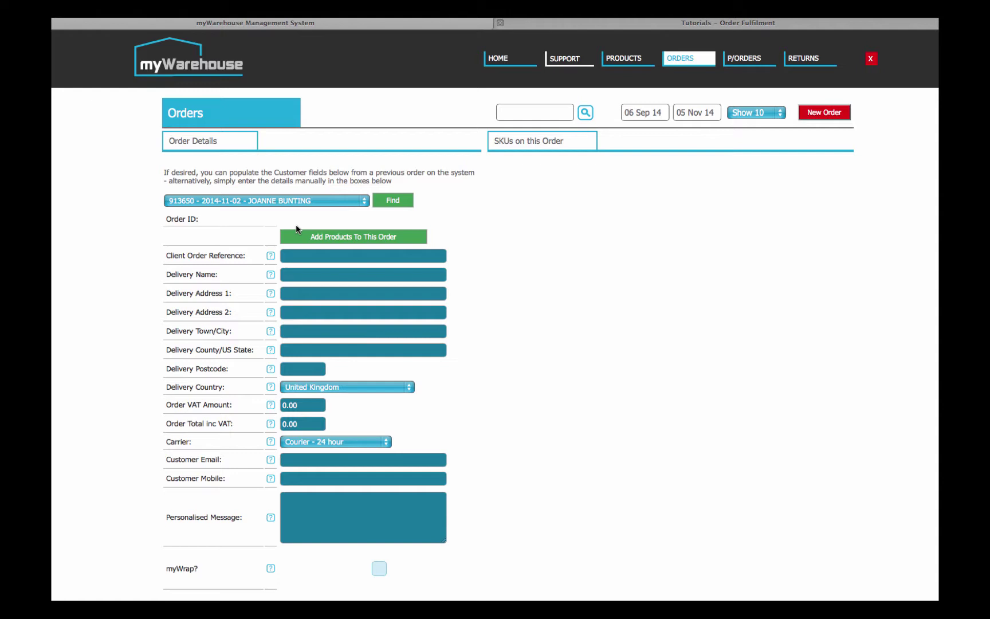
left_click(399, 203)
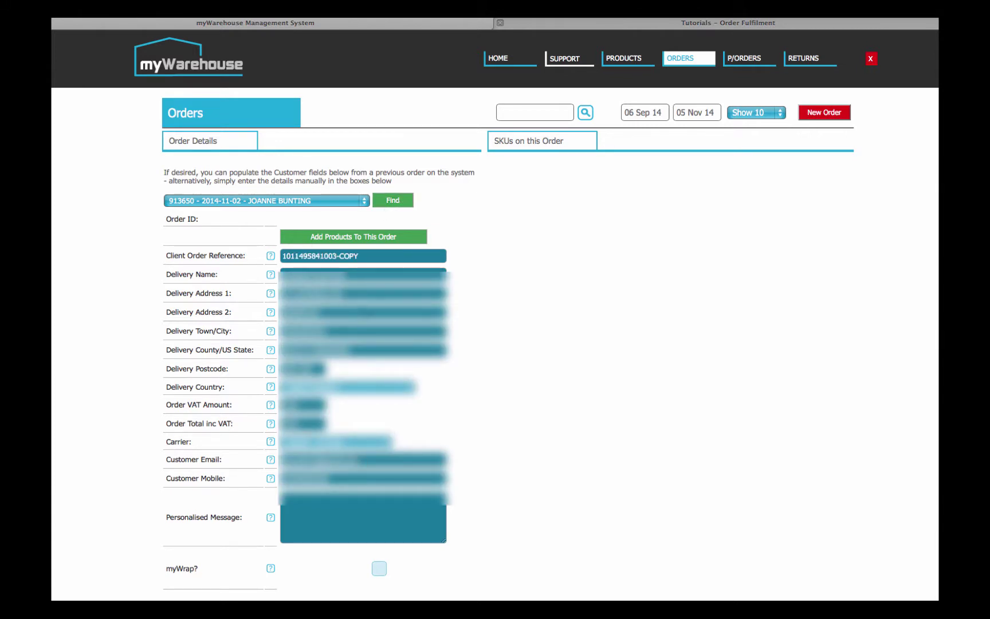
- Start a fresh new order with client order reference TEST ORDER
left_click(679, 59)
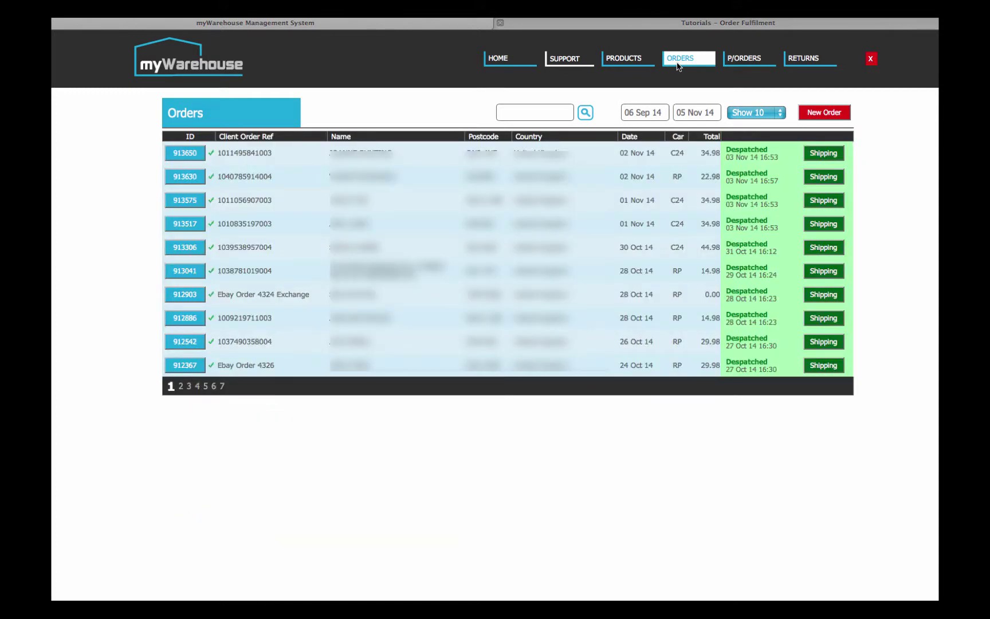
left_click(817, 113)
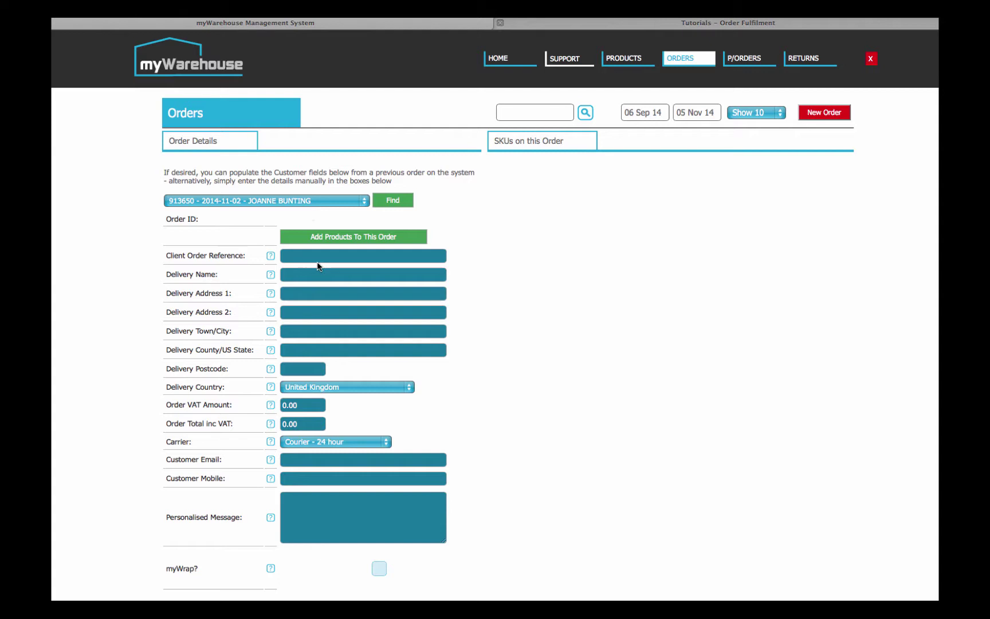
left_click(317, 256)
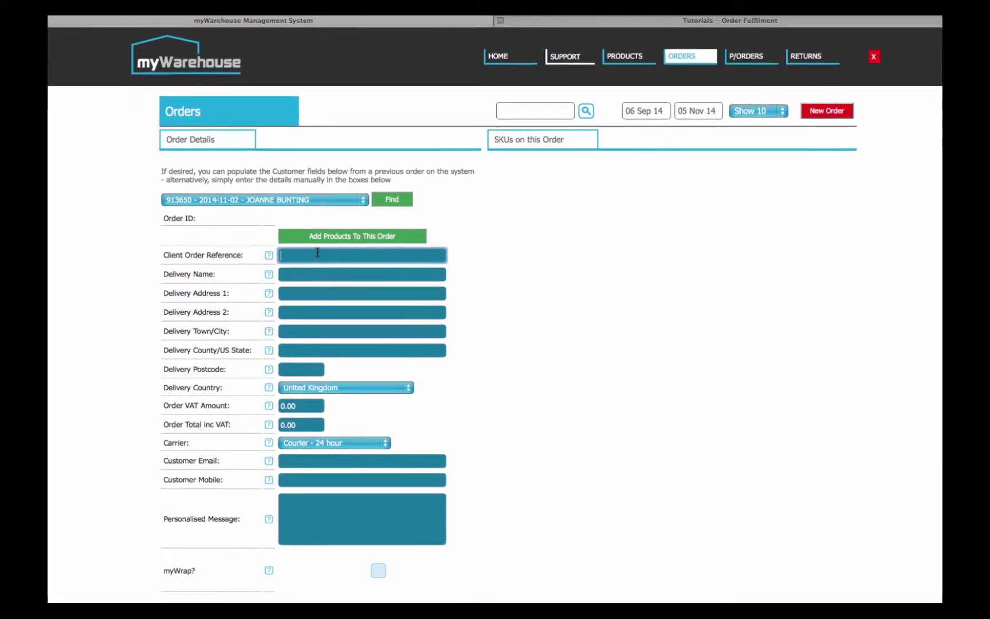
type("TEST ORDER")
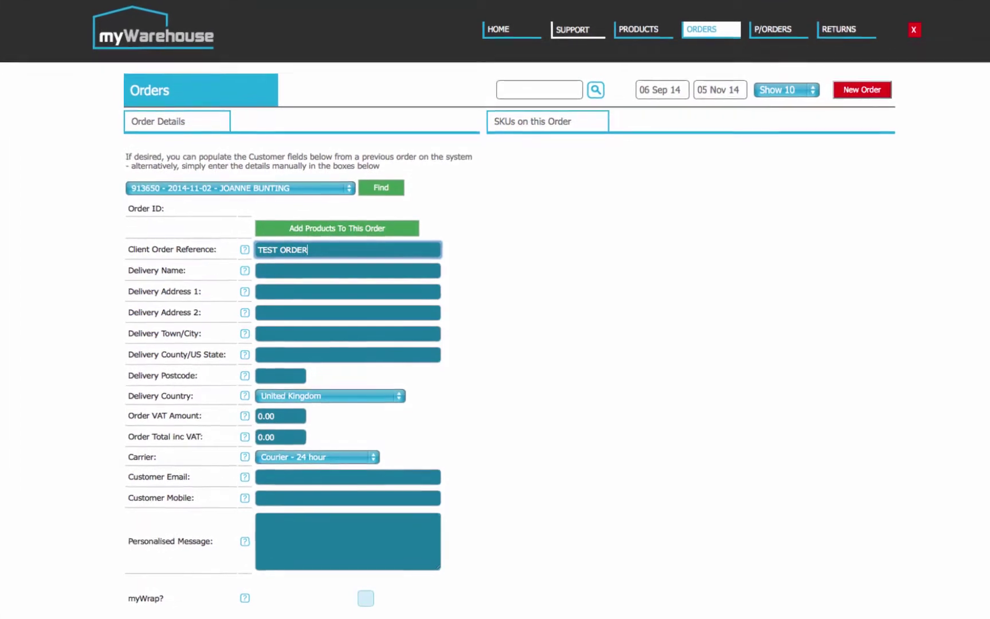
- Enter the delivery name, both address lines and the town/city
left_click(320, 266)
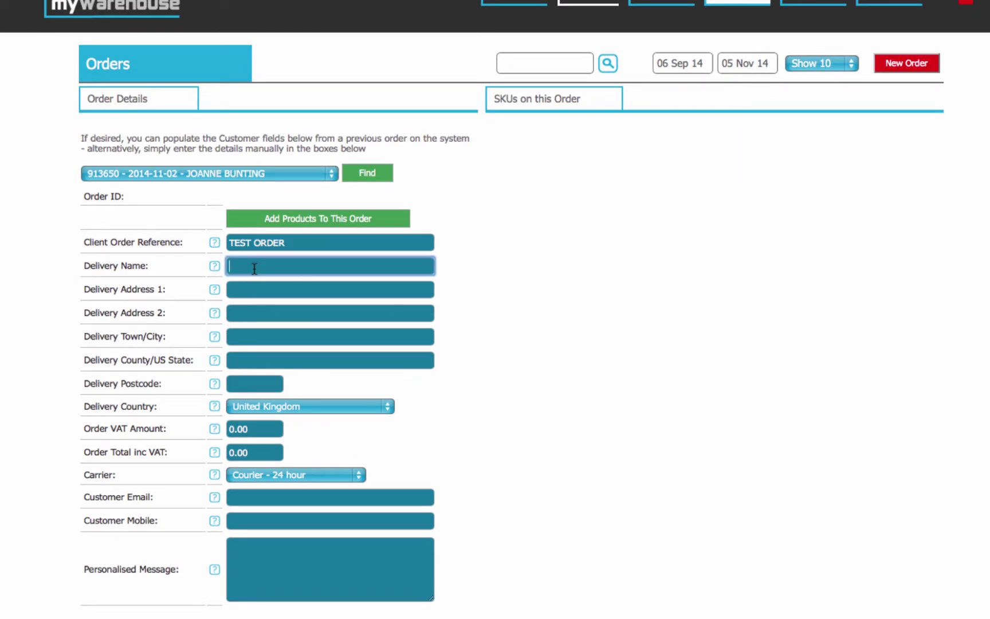
type("David")
left_click(271, 284)
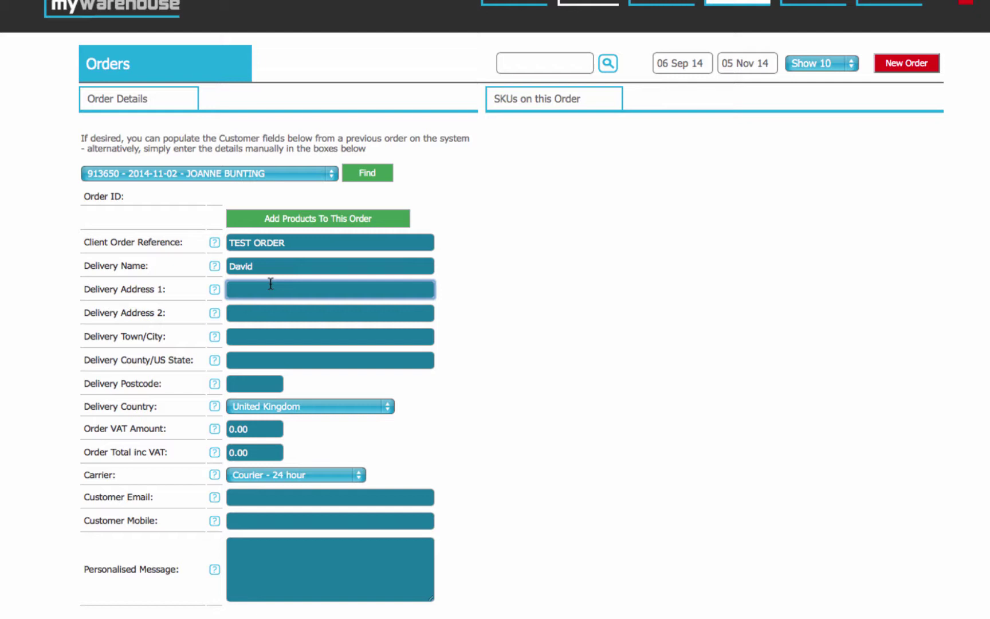
type("50 The road")
left_click(291, 318)
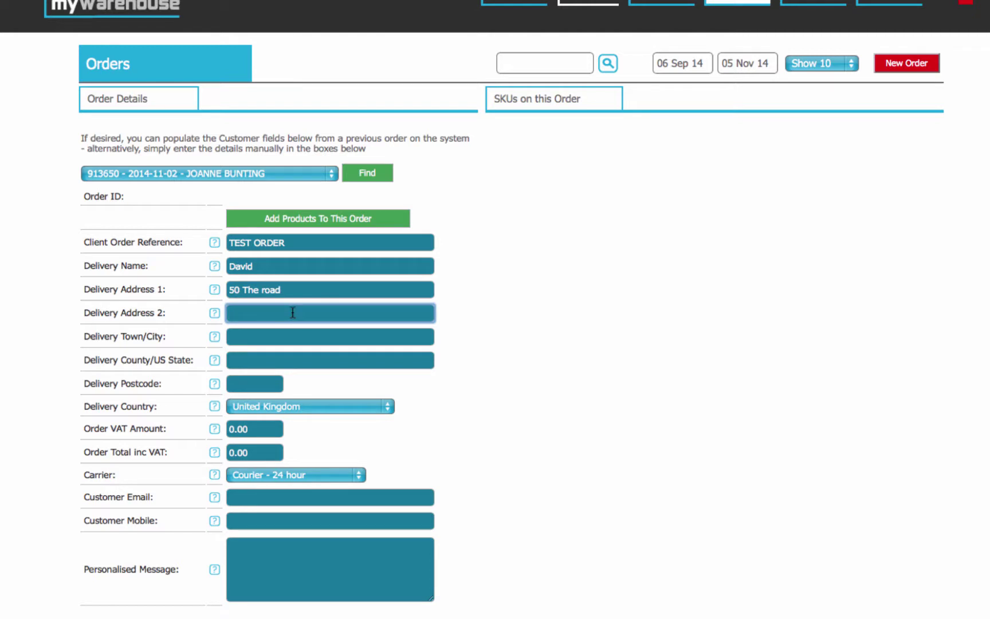
type("haddleston")
left_click(313, 338)
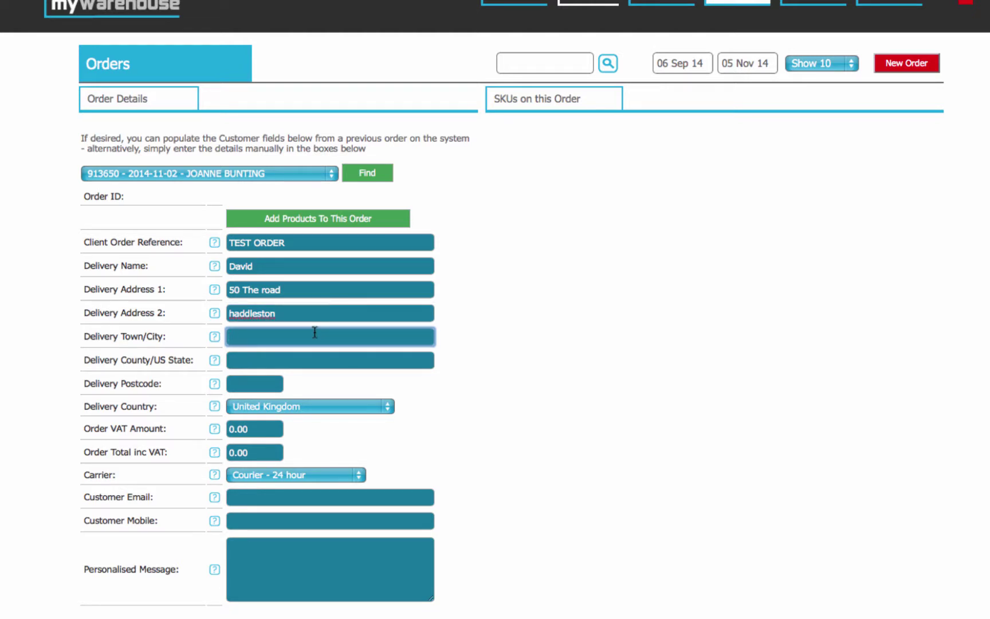
type("Maidenhead")
left_click(288, 361)
- Fill in the delivery county and postcode
type("Berks")
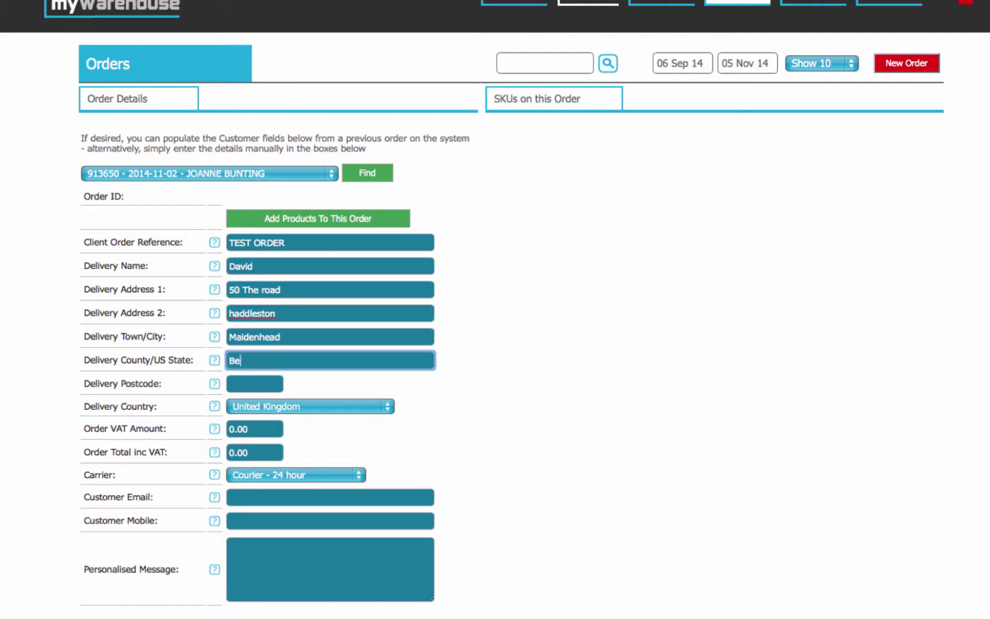
left_click(280, 376)
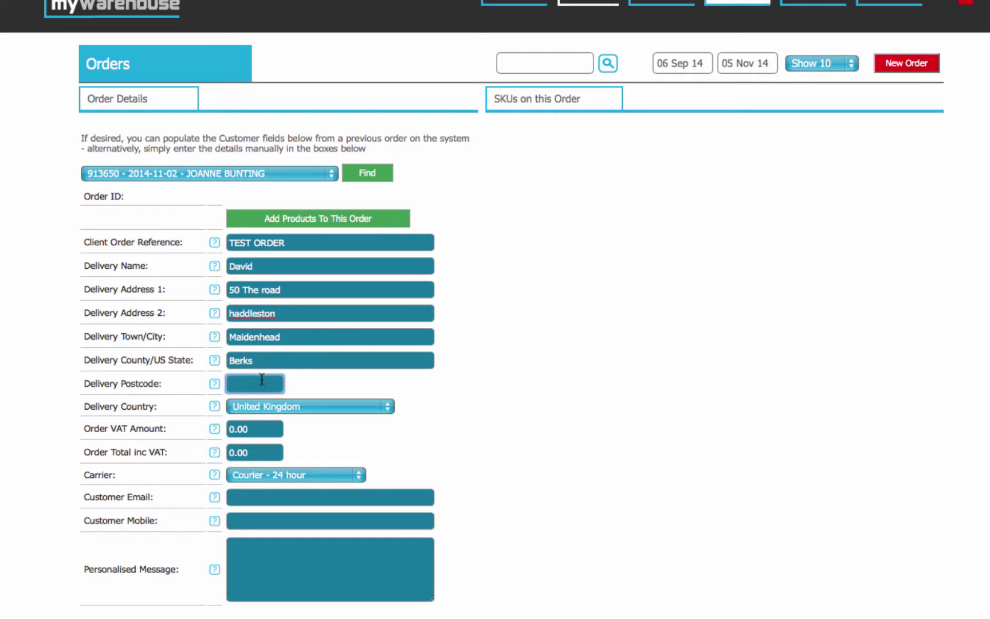
type("HP34 5LW")
left_click(258, 427)
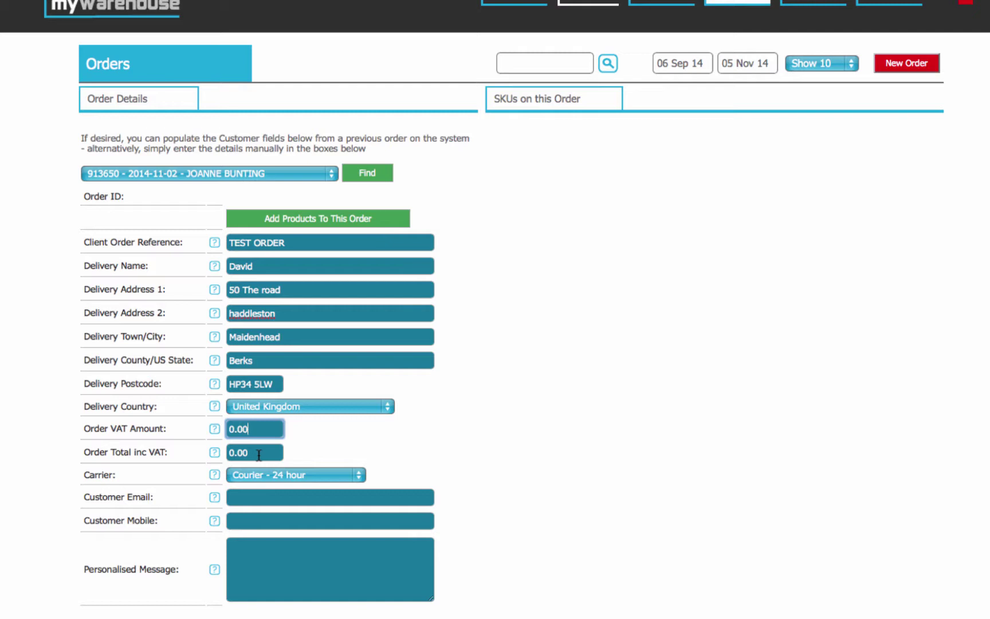
- Keep United Kingdom as delivery country and Courier - 24 hour as carrier
left_click(299, 406)
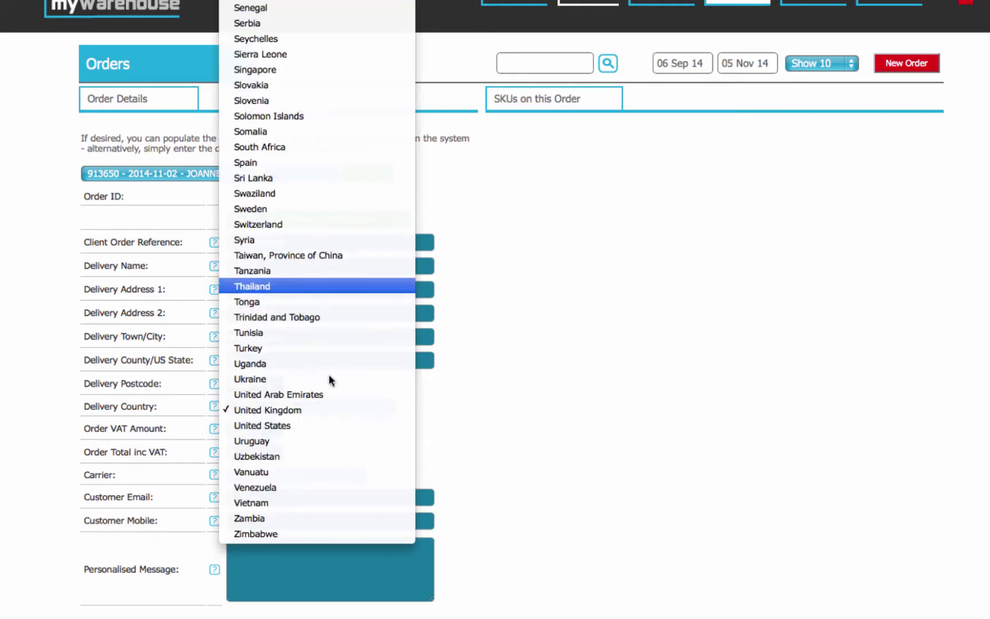
left_click(584, 377)
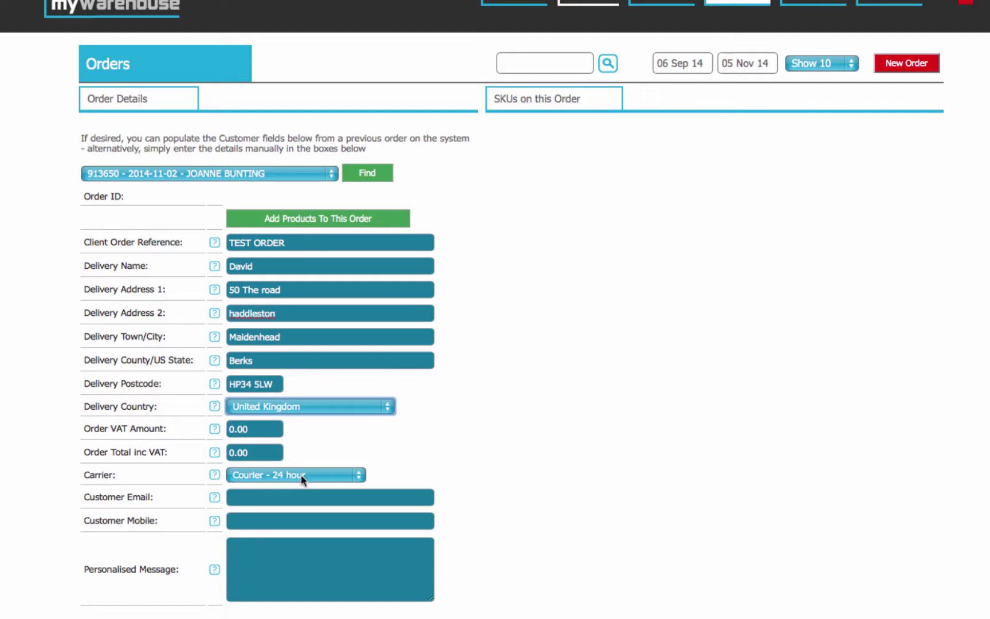
left_click(303, 476)
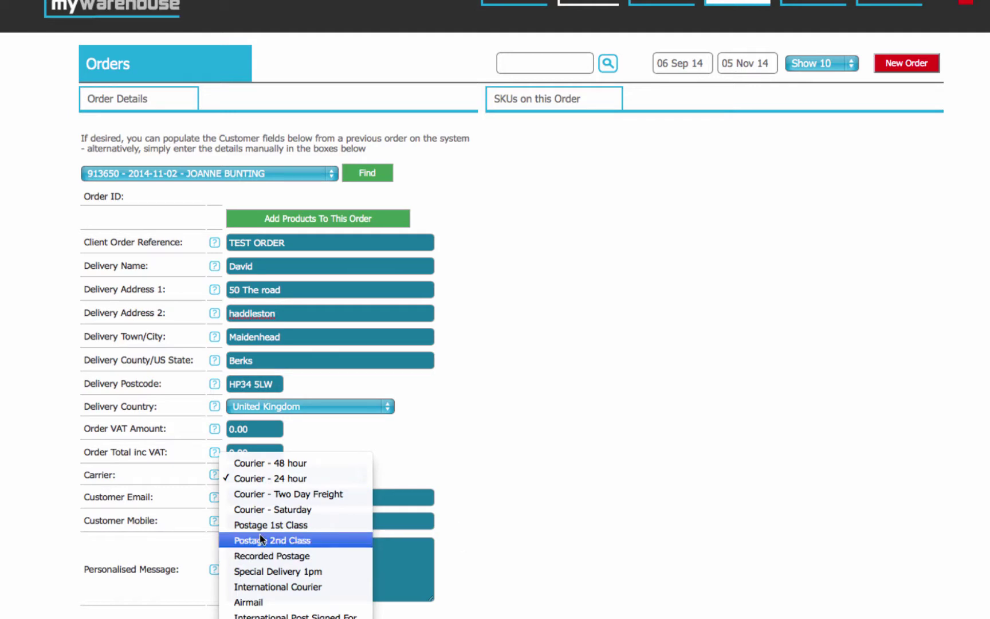
left_click(618, 469)
left_click(244, 497)
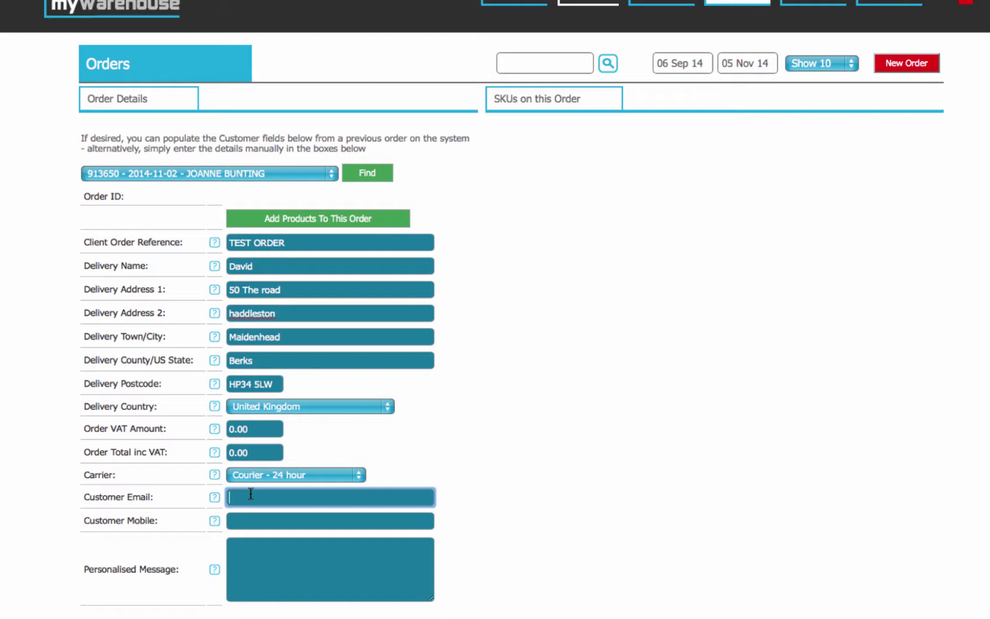
- Enter the customer's e-mail and mobile number, removing the extra trailing digit
type("testemail@something.com")
key("Tab")
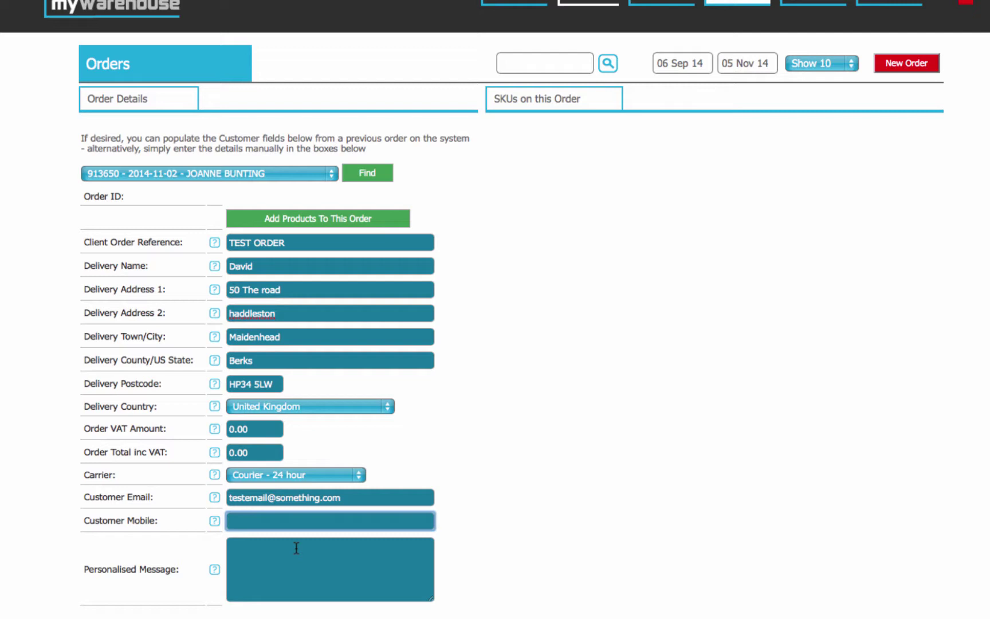
left_click(294, 569)
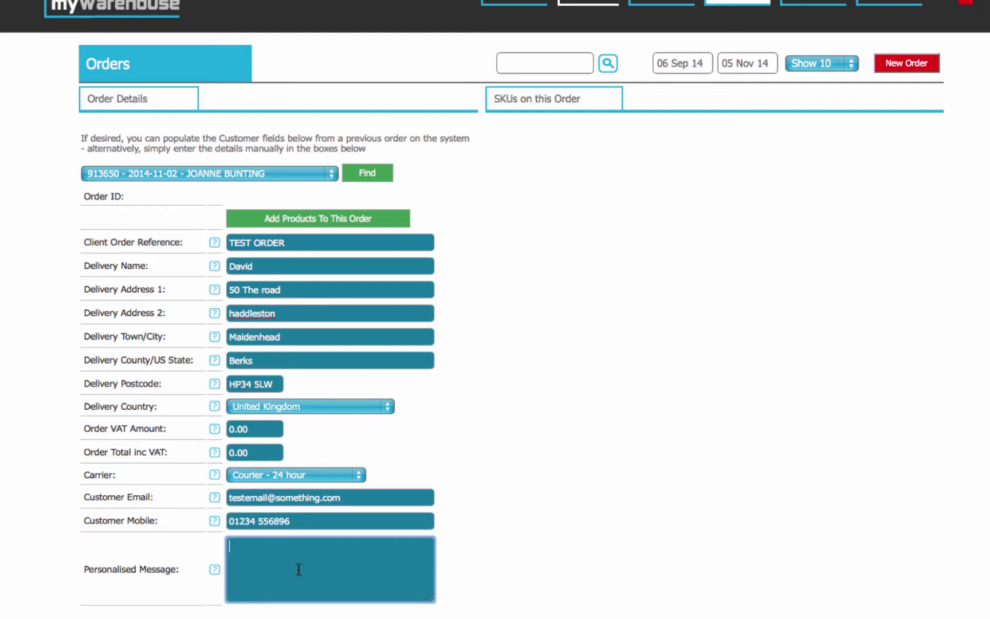
- Type four lines of sample text (dinfind, d, idgnidggdingdi, dginidng) as the personalised message
type("dinfind")
key("Return")
type("d")
key("Return")
type("idgnidggdingdi")
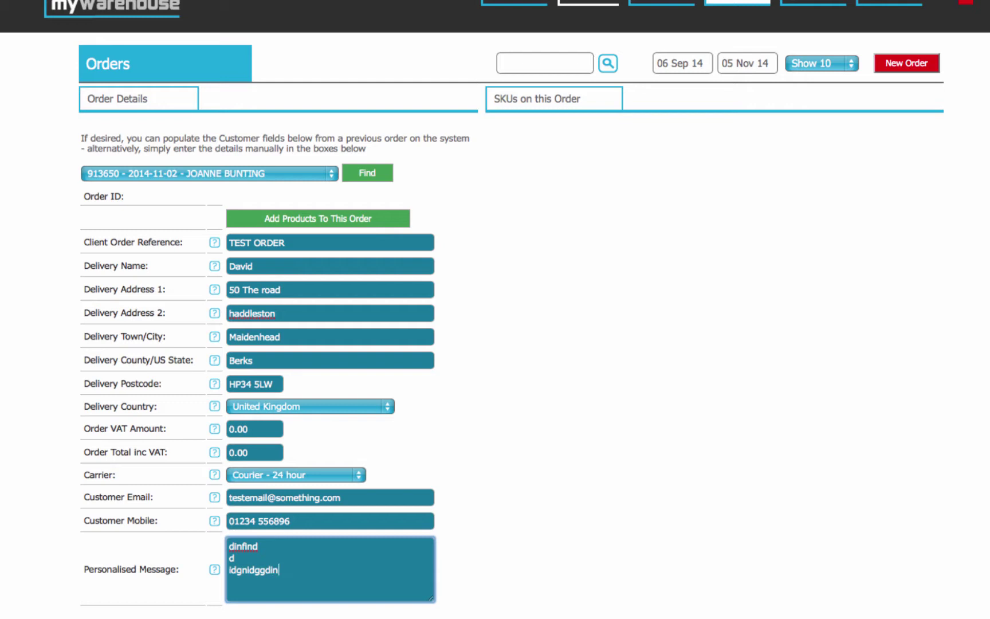
key("Return")
type("dginidng")
left_click(548, 540)
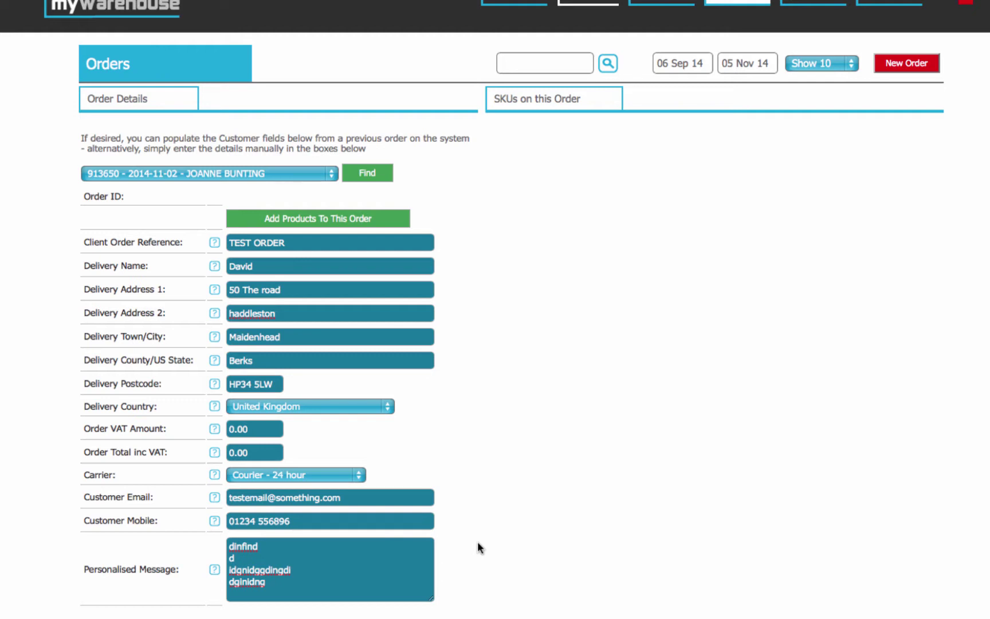
left_click(533, 71)
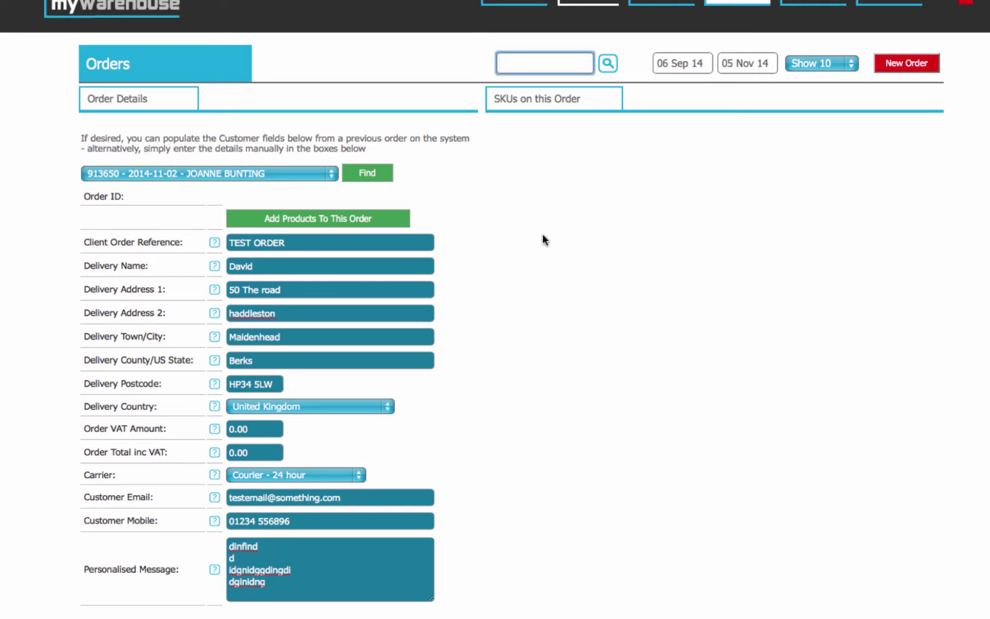
- Choose EXTREMESTATE Sleeveless Puffa Black as the product, replacing the Kanga Beanie D20 Chalk pick
left_click(354, 224)
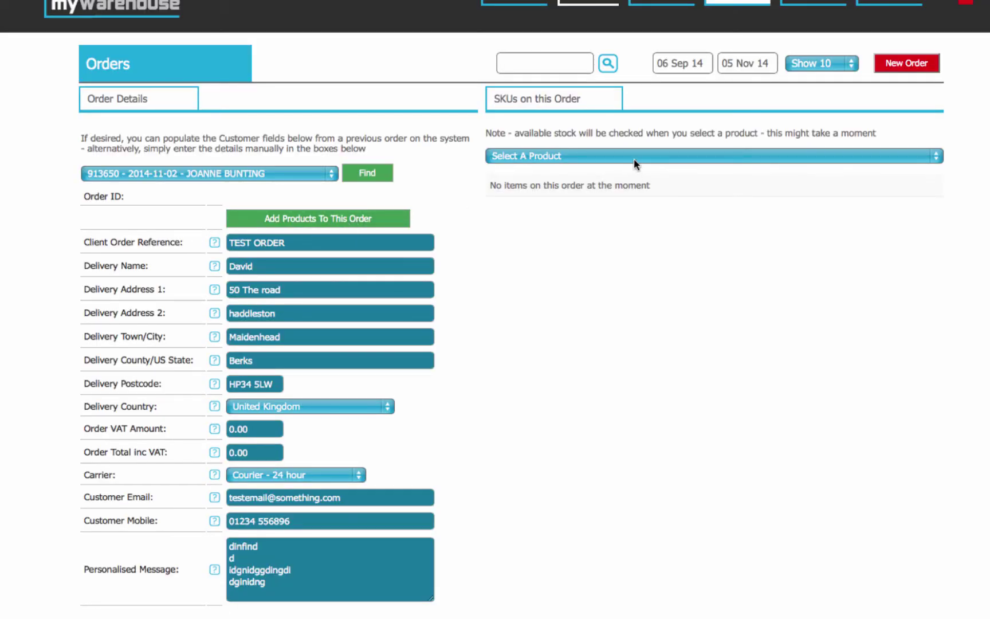
left_click(635, 161)
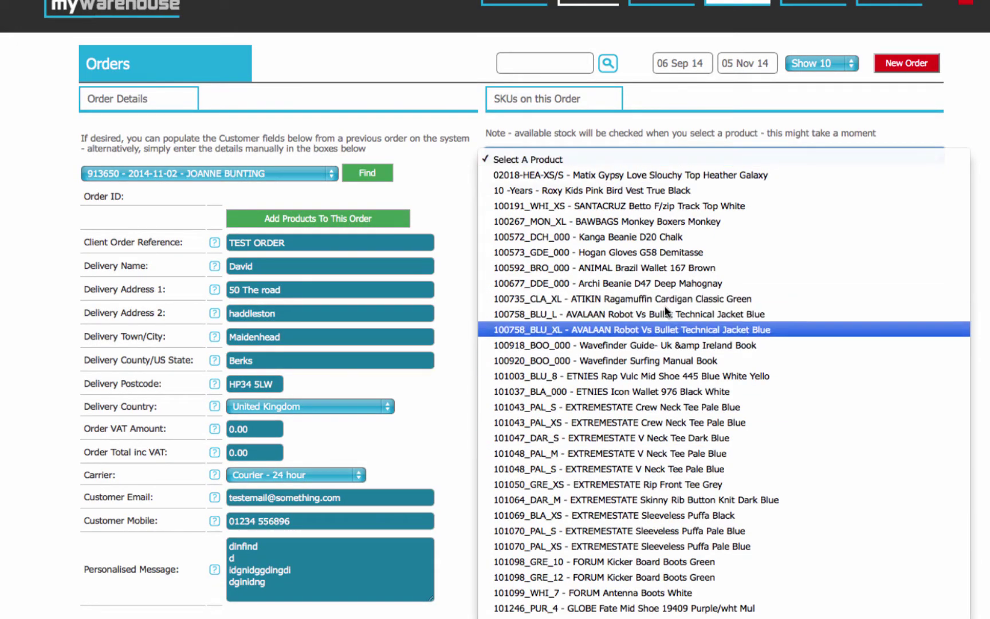
left_click(660, 237)
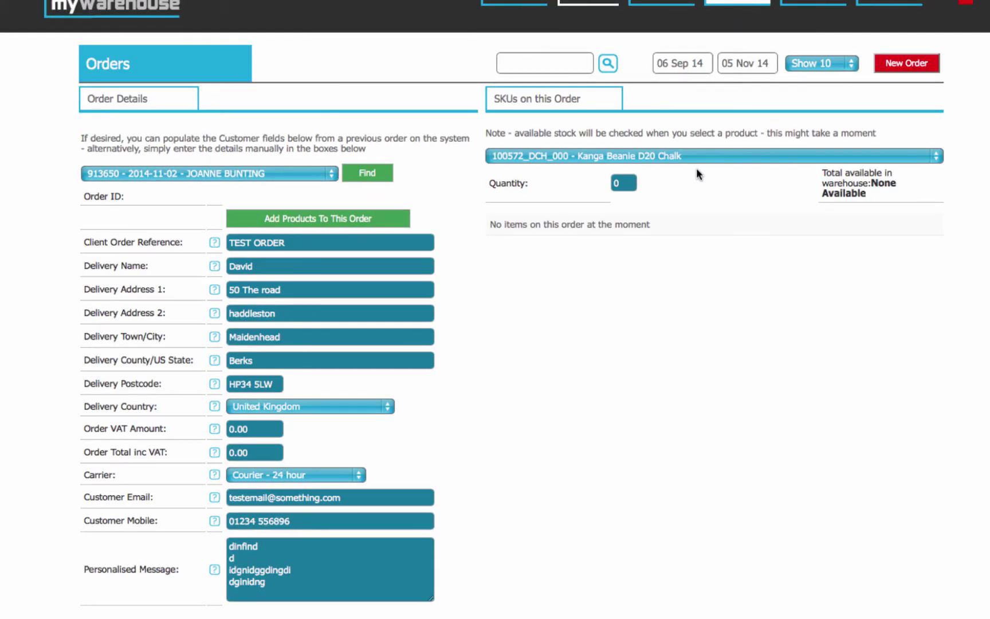
left_click(656, 159)
left_click(675, 431)
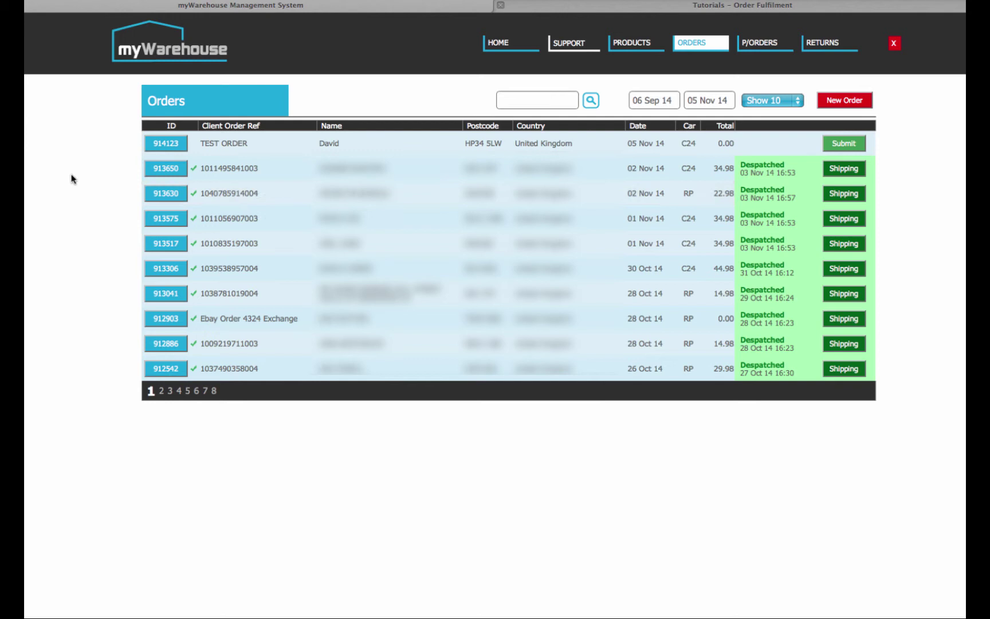
- Search orders for 'jo', then for the delivery name, leaving only TEST ORDER 914123
left_click(525, 101)
type("jo")
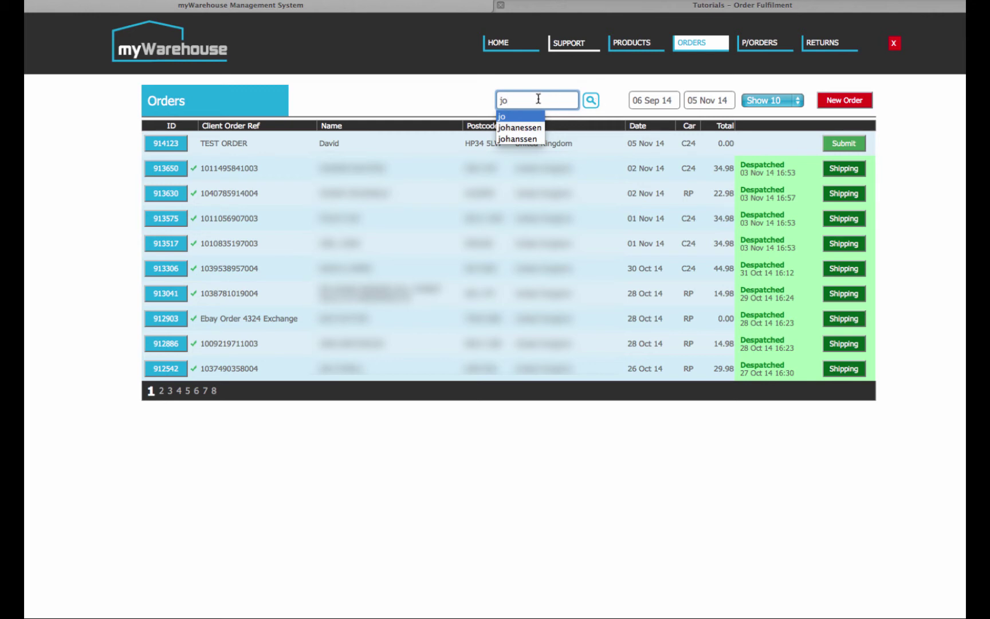
left_click(592, 101)
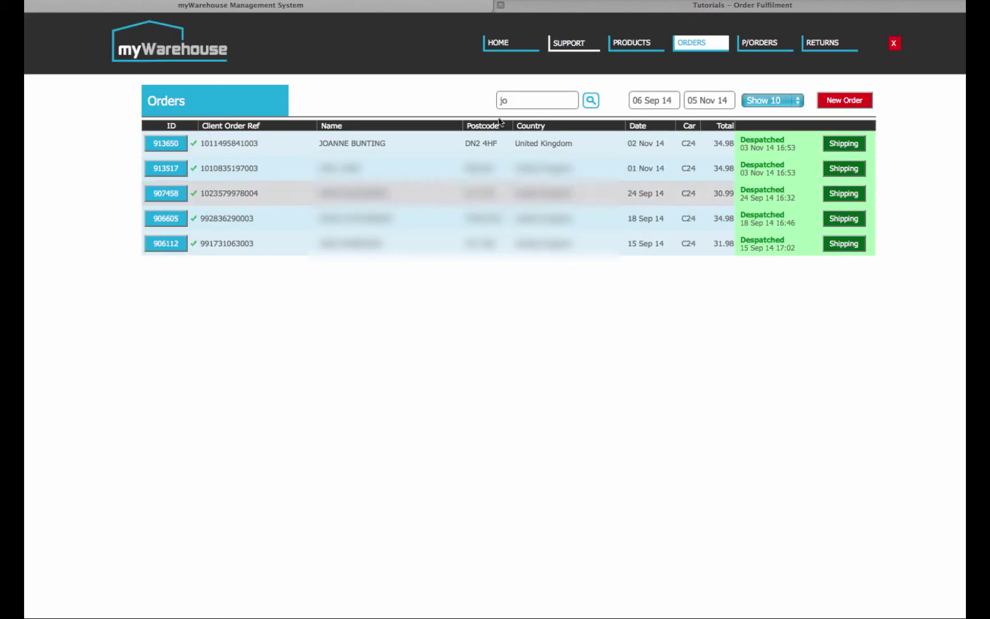
double_click(503, 101)
type("da")
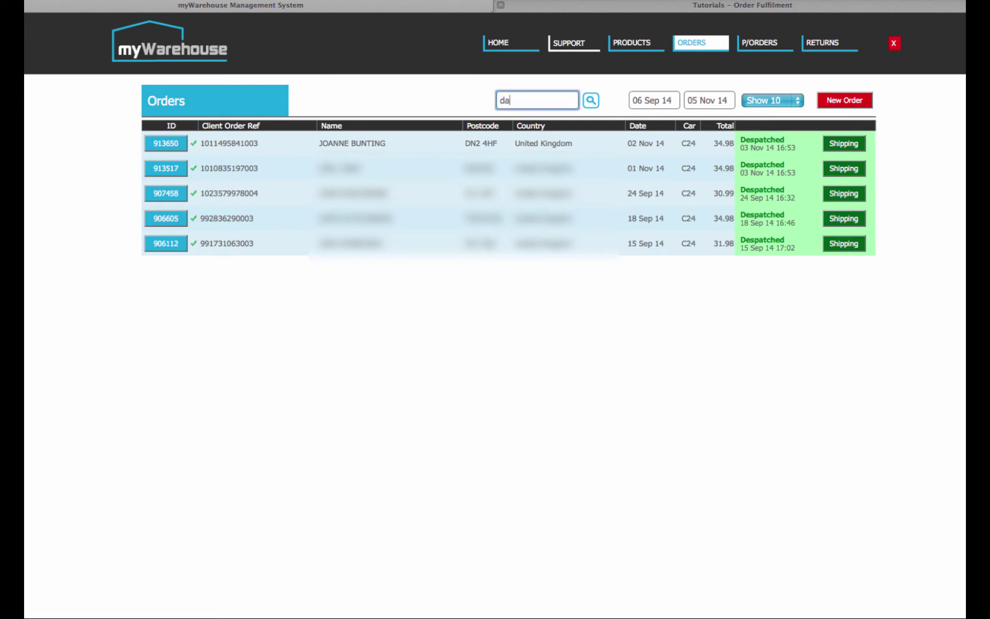
type("vid")
left_click(590, 101)
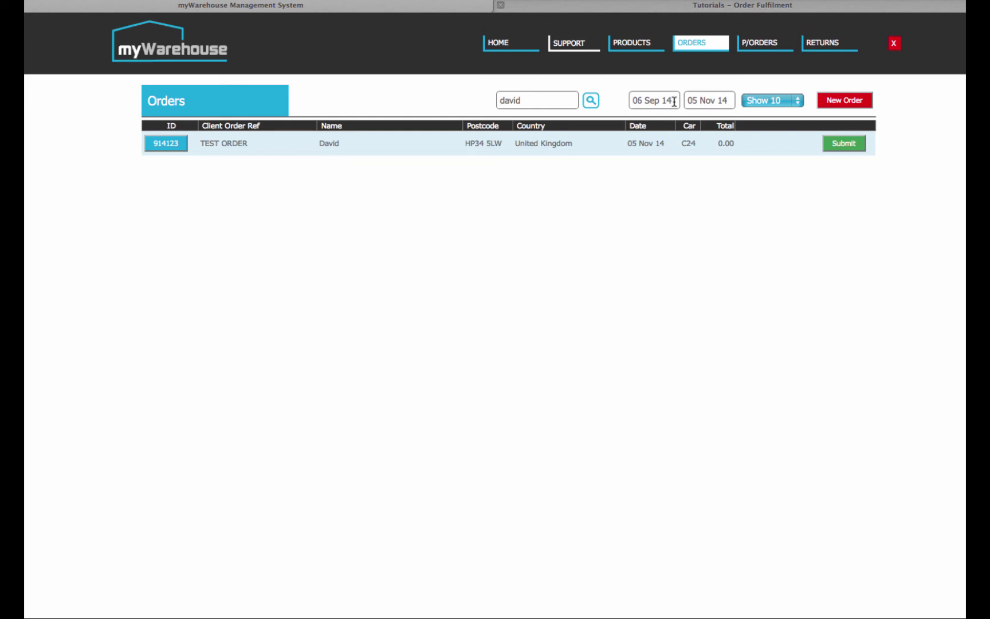
left_click(674, 102)
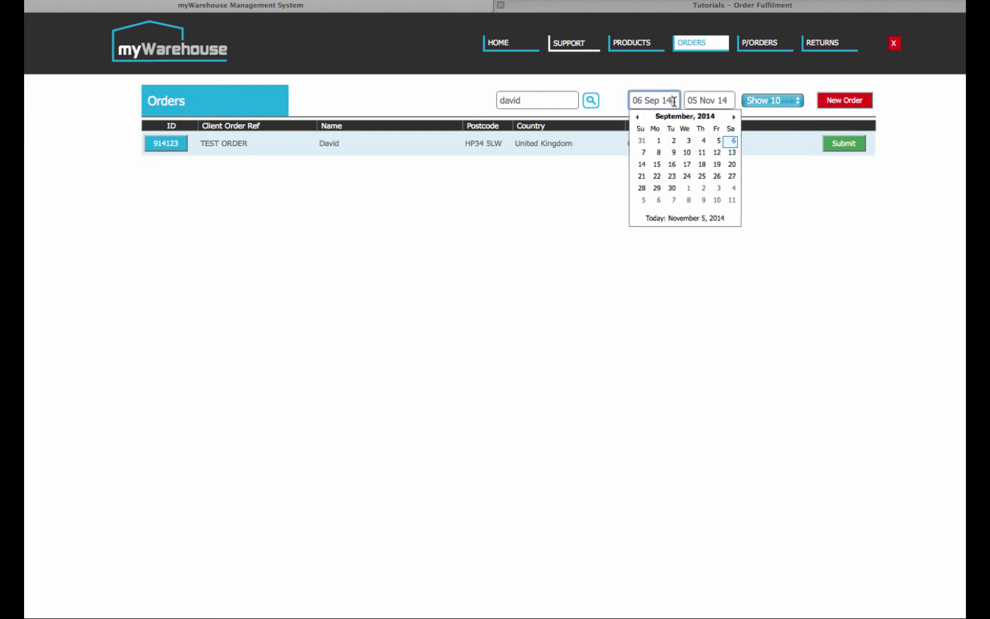
left_click(545, 222)
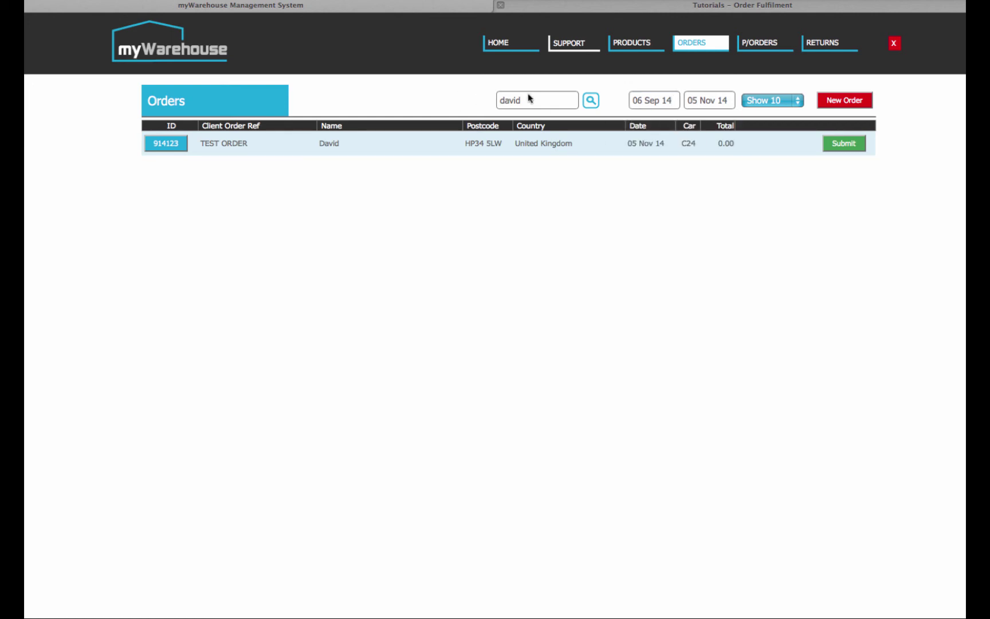